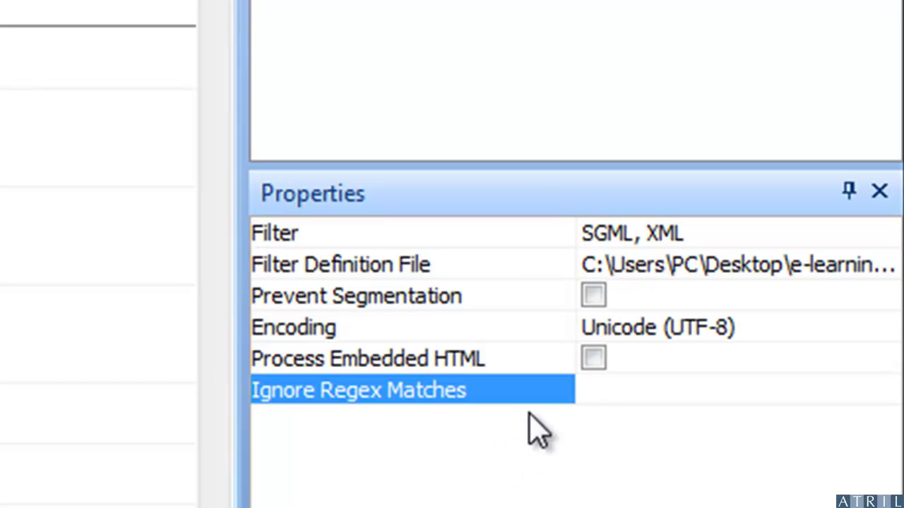
Select the blank Ignore Regex Matches value for jive_i18n_en.xml in the Properties pane.
{"action": "left_click", "coordinate": [621, 388]}
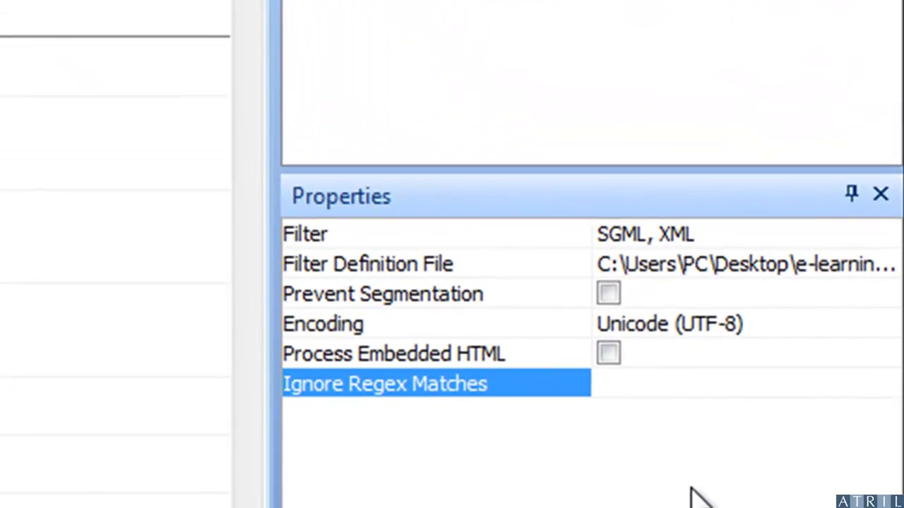
Enter the tag pattern <.+?> as the Ignore Regex Matches value.
{"action": "left_click", "coordinate": [629, 380]}
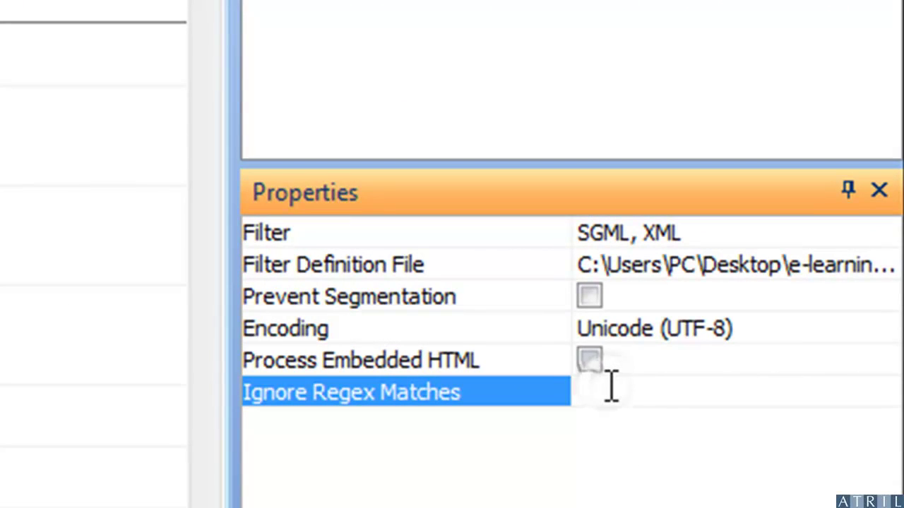
{"action": "type", "text": "<"}
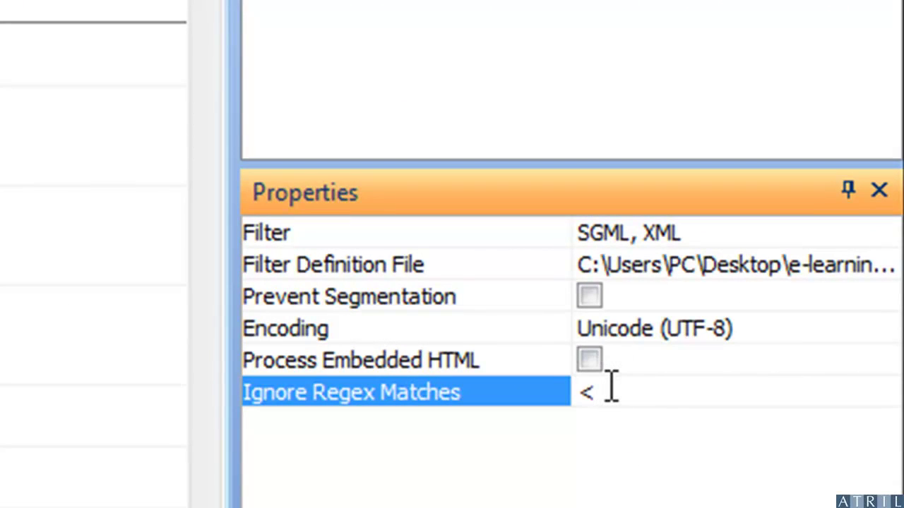
{"action": "type", "text": "."}
{"action": "type", "text": "*?>"}
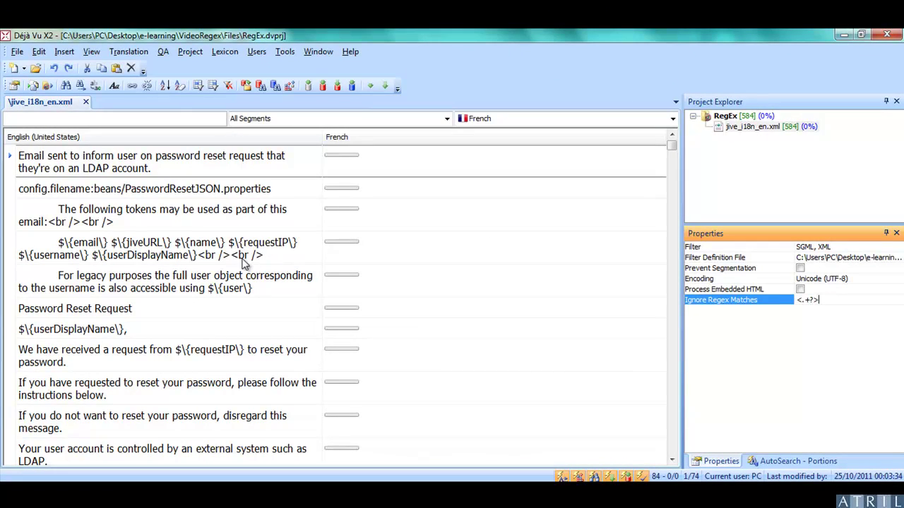
Reimport jive_i18n_en.xml from Project Explorer, confirming replacement of the earlier import.
{"action": "right_click", "coordinate": [748, 126]}
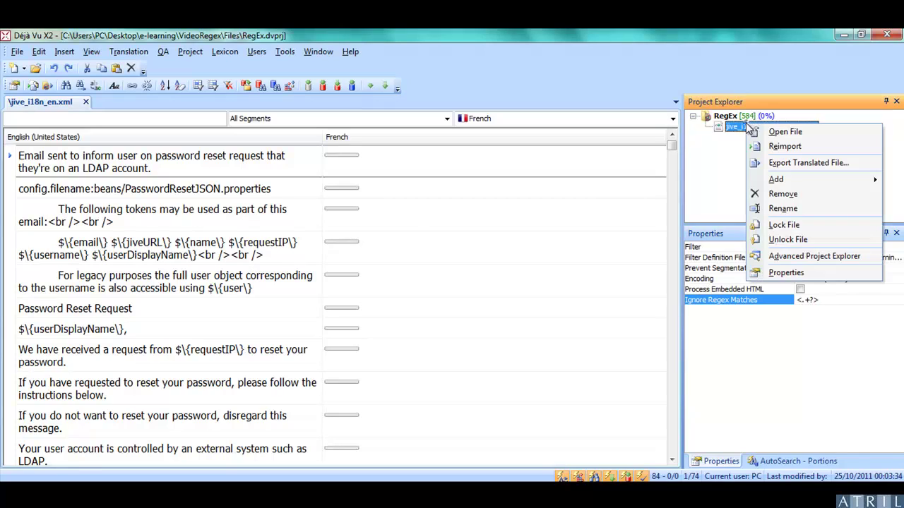
{"action": "left_click", "coordinate": [783, 147]}
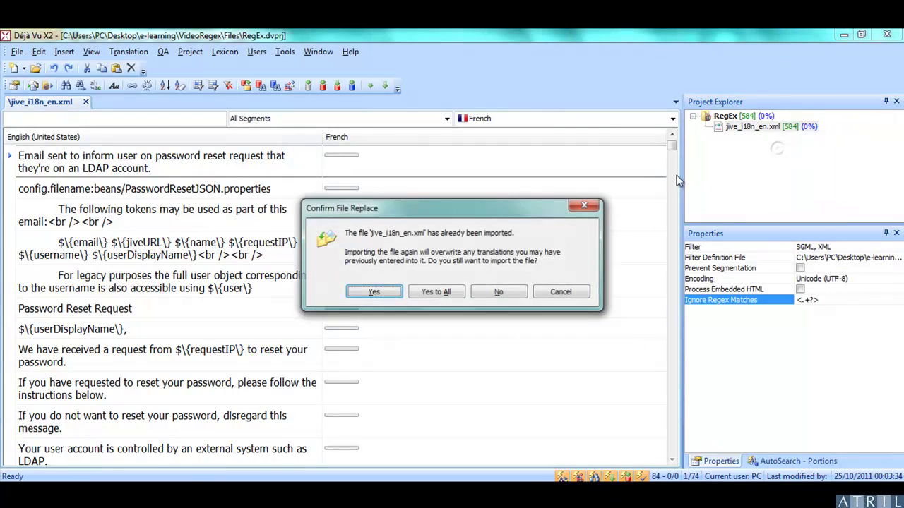
{"action": "left_click", "coordinate": [373, 291]}
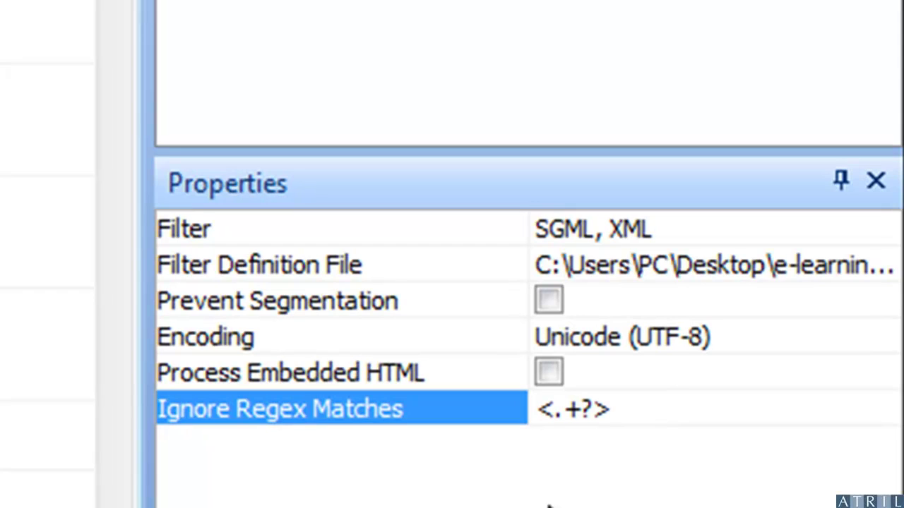
Wrap <.+?> in parentheses and append a | alternation, giving (<.+?>)|.
{"action": "left_click", "coordinate": [540, 409]}
{"action": "left_click", "coordinate": [543, 409]}
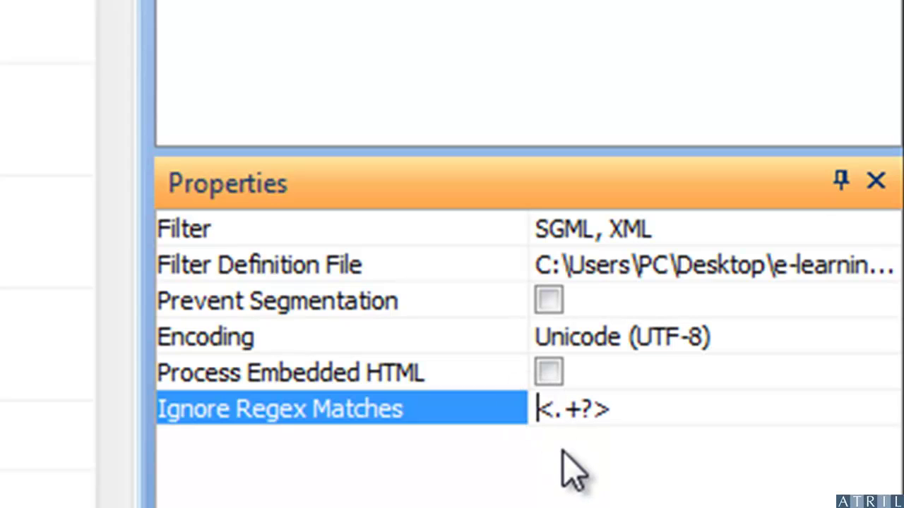
{"action": "type", "text": "("}
{"action": "left_click", "coordinate": [675, 407]}
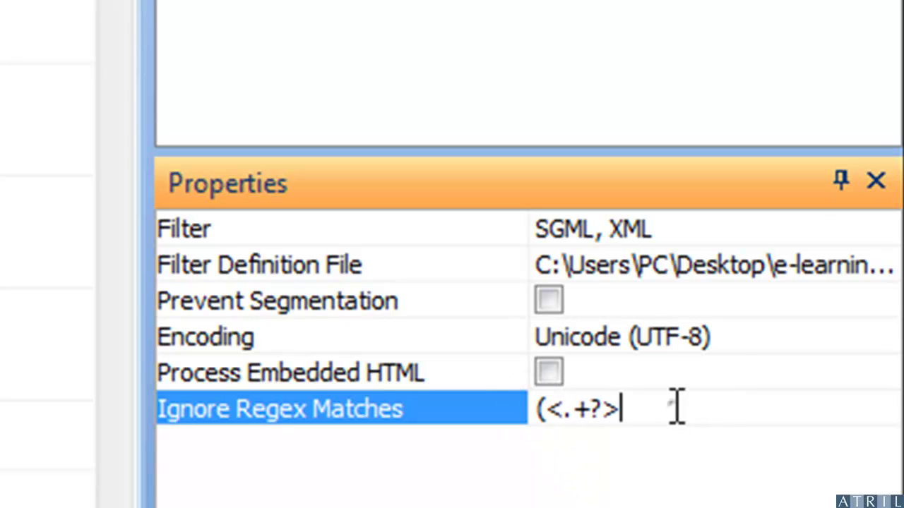
{"action": "type", "text": ")|"}
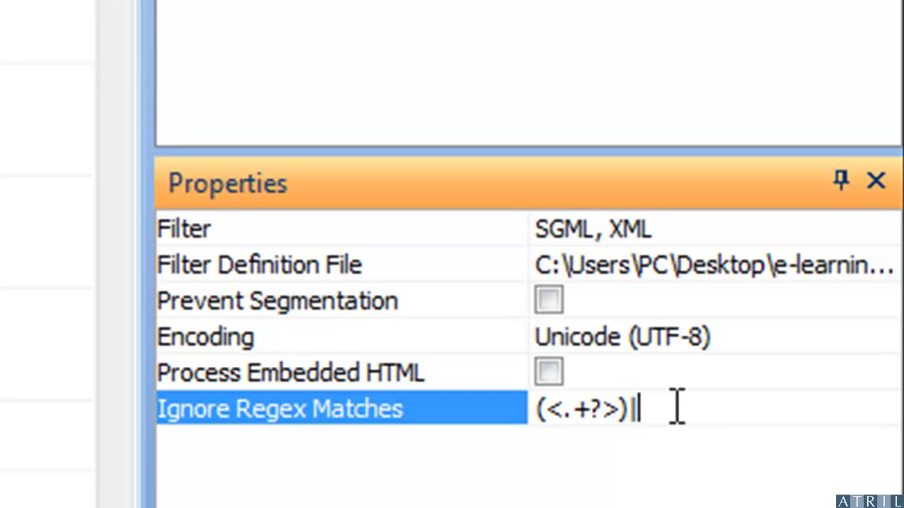
{"action": "left_click", "coordinate": [708, 399]}
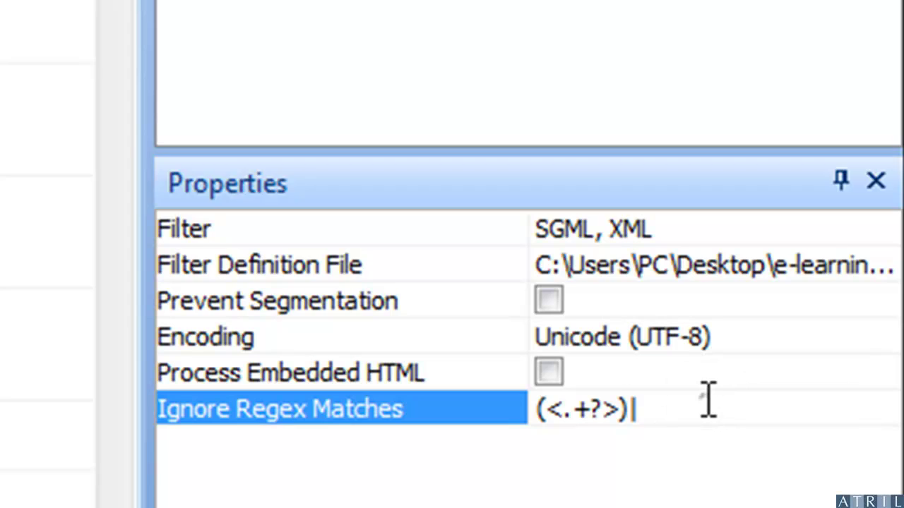
{"action": "left_click", "coordinate": [708, 399]}
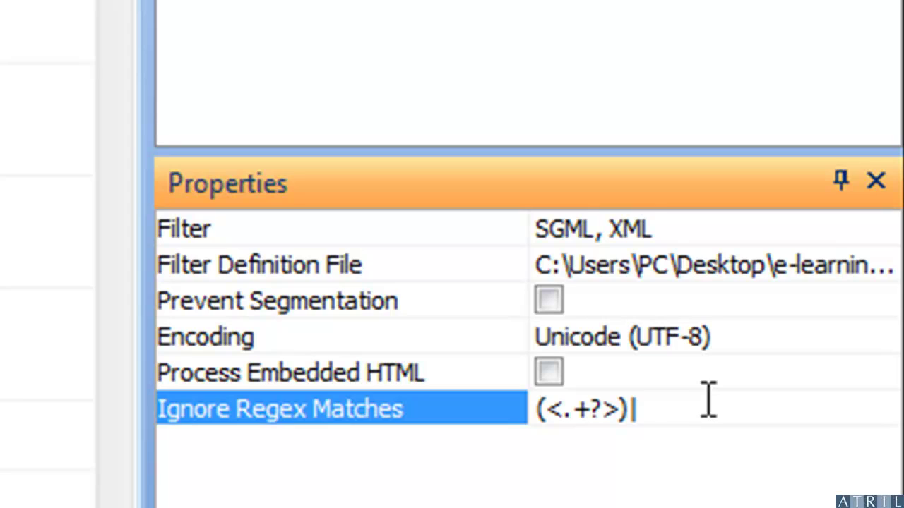
Add the grouped placeholder alternative (\$\{.+?\}) after the bar, giving (<.+?>)|(\$\{.+?\}).
{"action": "type", "text": "\\$"}
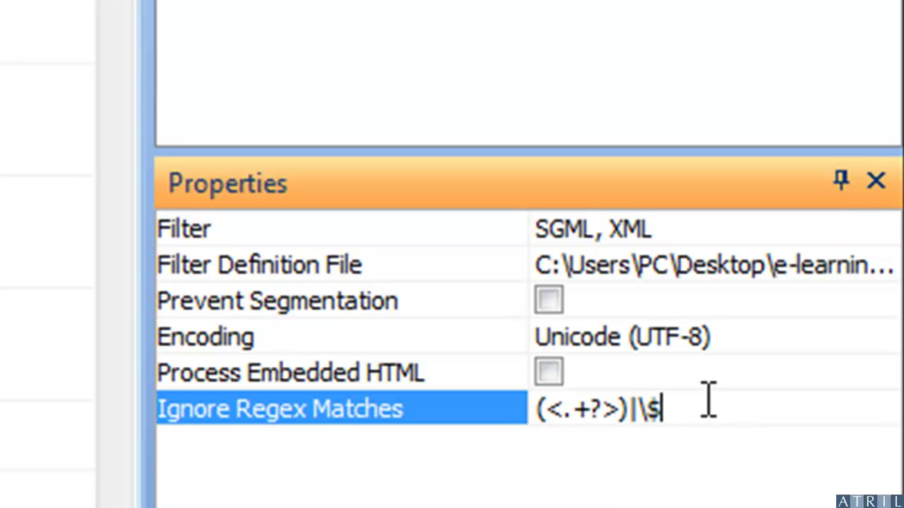
{"action": "type", "text": "\\{"}
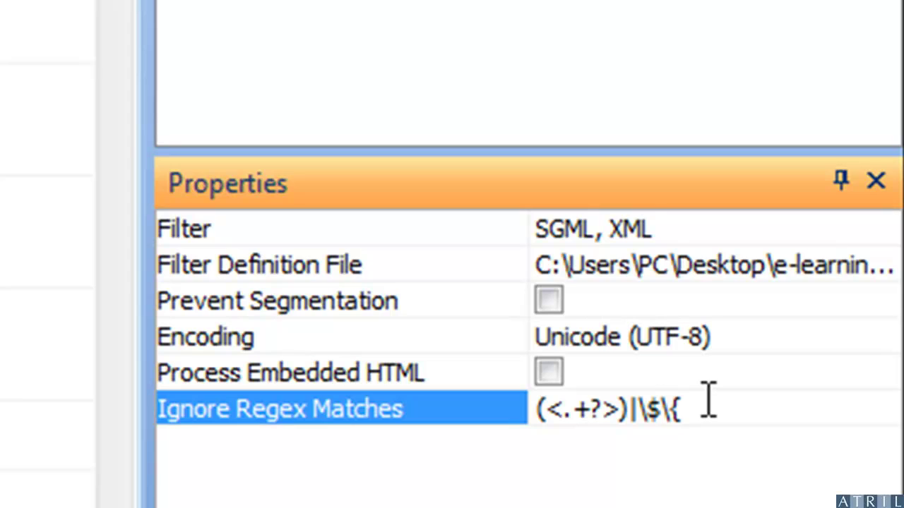
{"action": "type", "text": ".+?\\}"}
{"action": "type", "text": ")"}
{"action": "key", "text": "Left"}
{"action": "key", "text": "Left"}
{"action": "key", "text": "Left"}
{"action": "key", "text": "Left"}
{"action": "key", "text": "Left"}
{"action": "key", "text": "Left"}
{"action": "key", "text": "Left"}
{"action": "key", "text": "Left"}
{"action": "key", "text": "Left"}
{"action": "key", "text": "Left"}
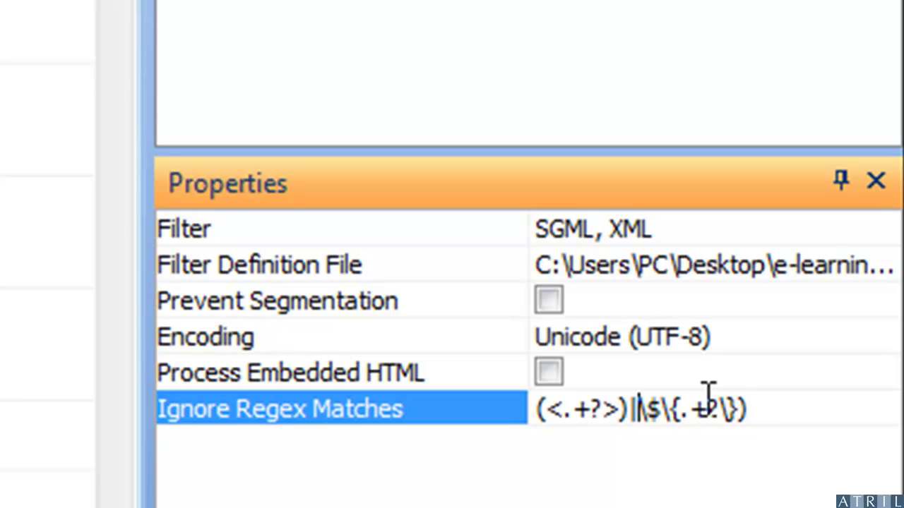
{"action": "type", "text": "("}
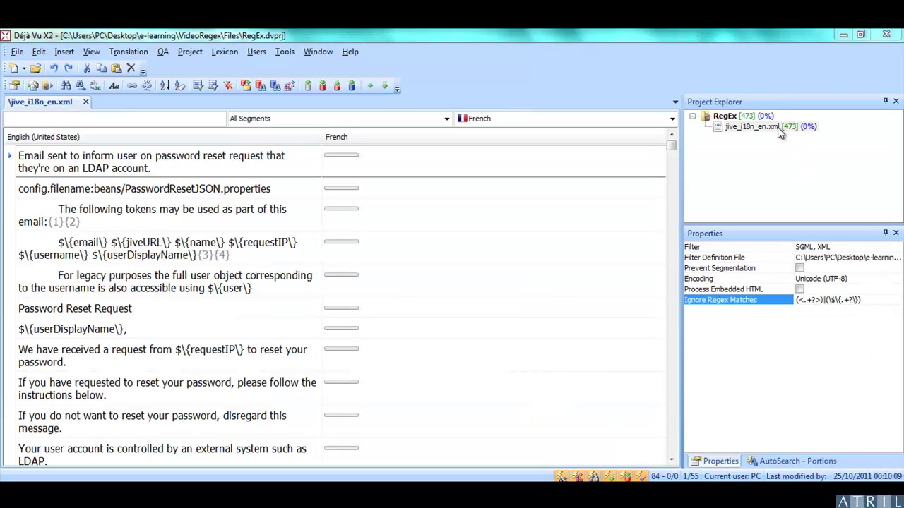
Reimport jive_i18n_en.xml with the updated pattern, confirming the file replacement.
{"action": "right_click", "coordinate": [771, 128]}
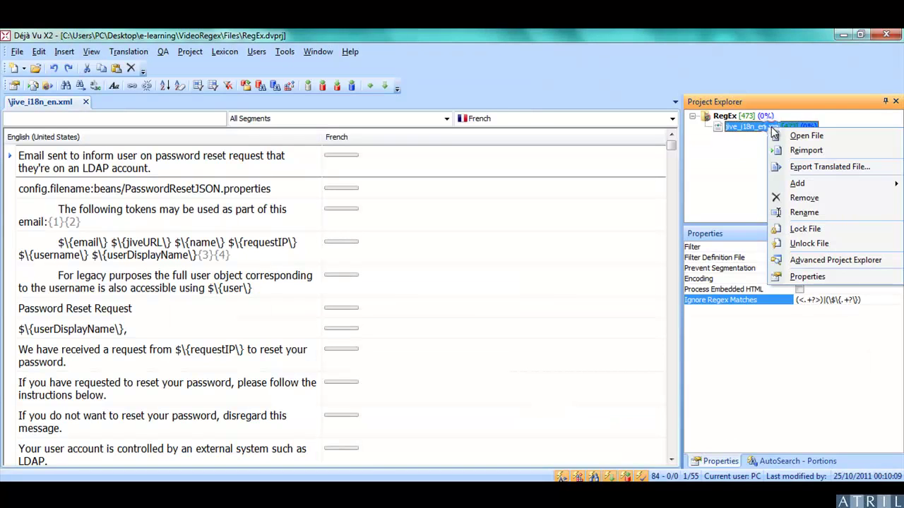
{"action": "left_click", "coordinate": [782, 150]}
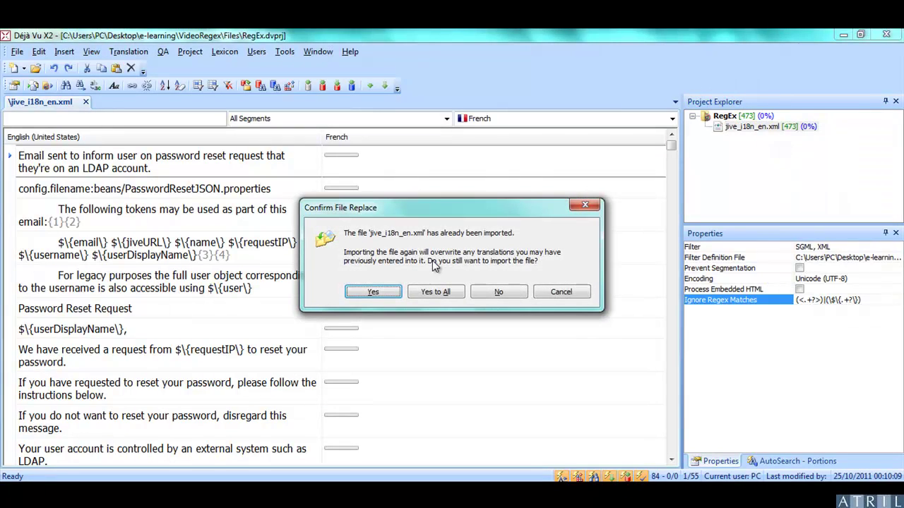
{"action": "left_click", "coordinate": [381, 289]}
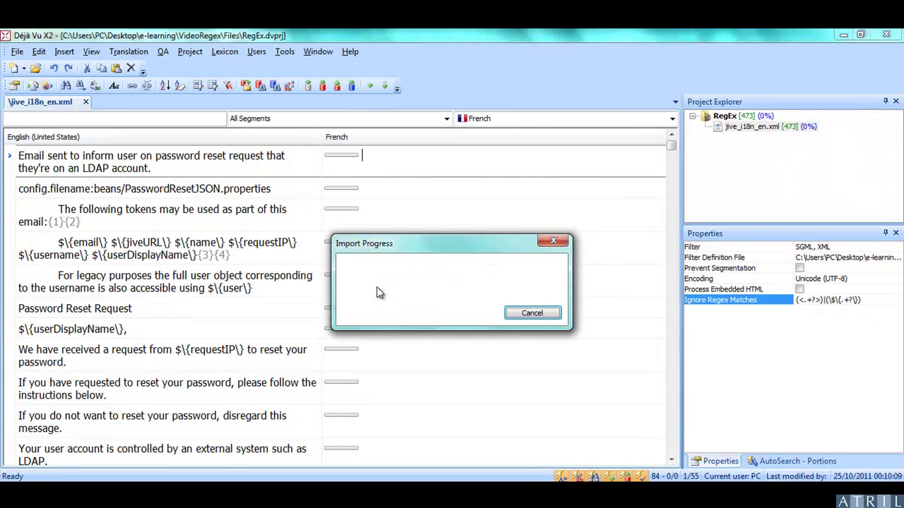